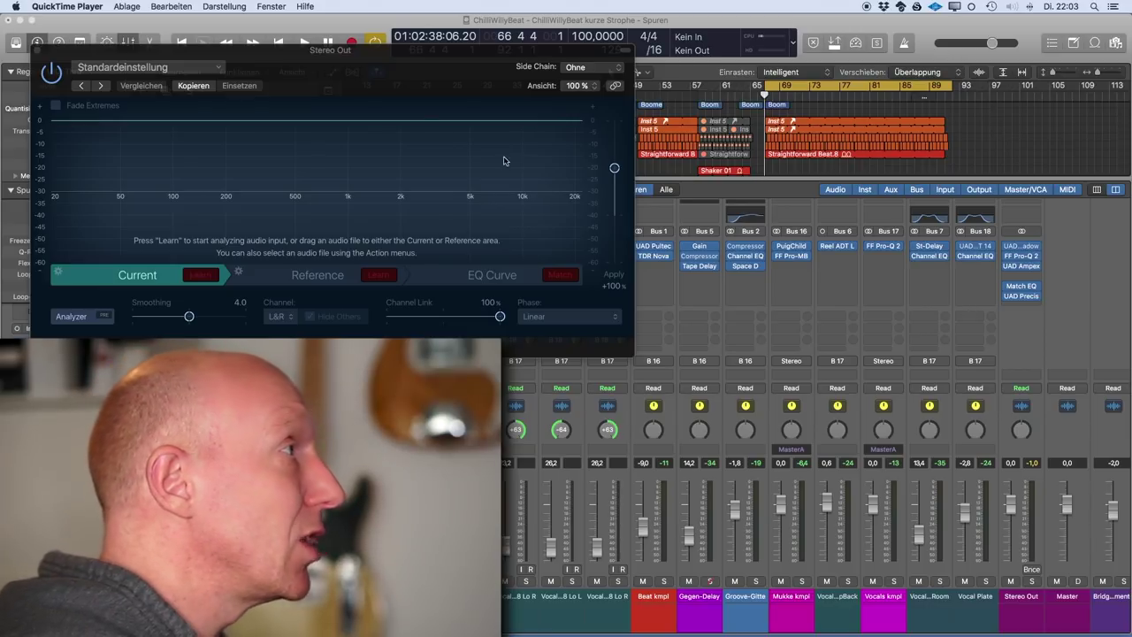
Step: Move the Match EQ window clear of the arrangement and shorten the cycle range so it ends at bar 85
click(304, 51)
drag(304, 51, 581, 127)
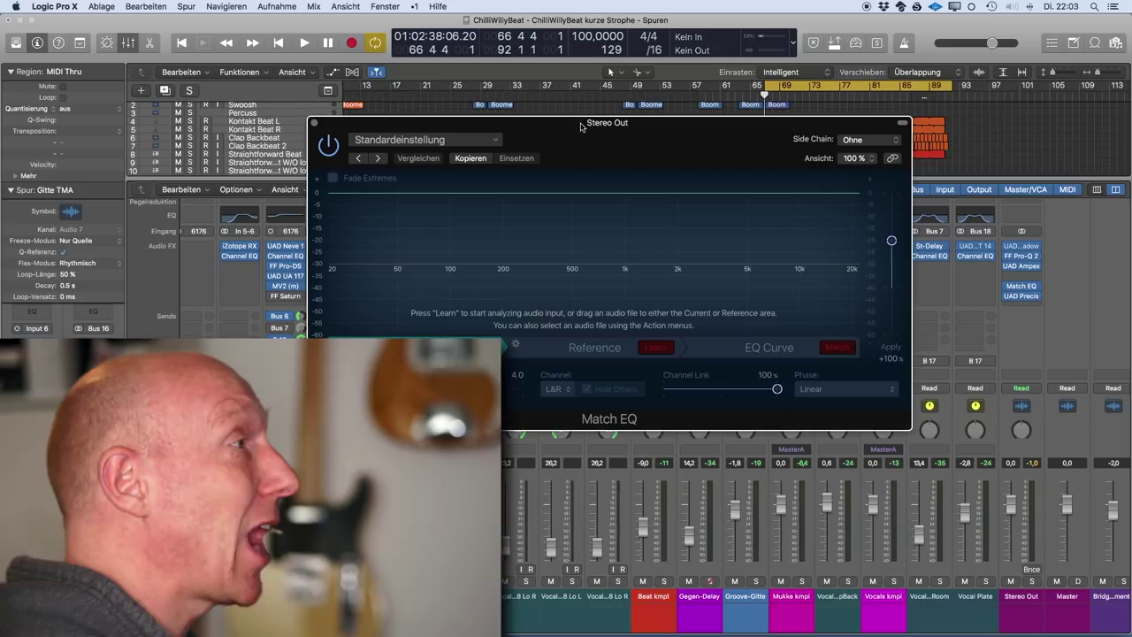
drag(543, 125, 579, 109)
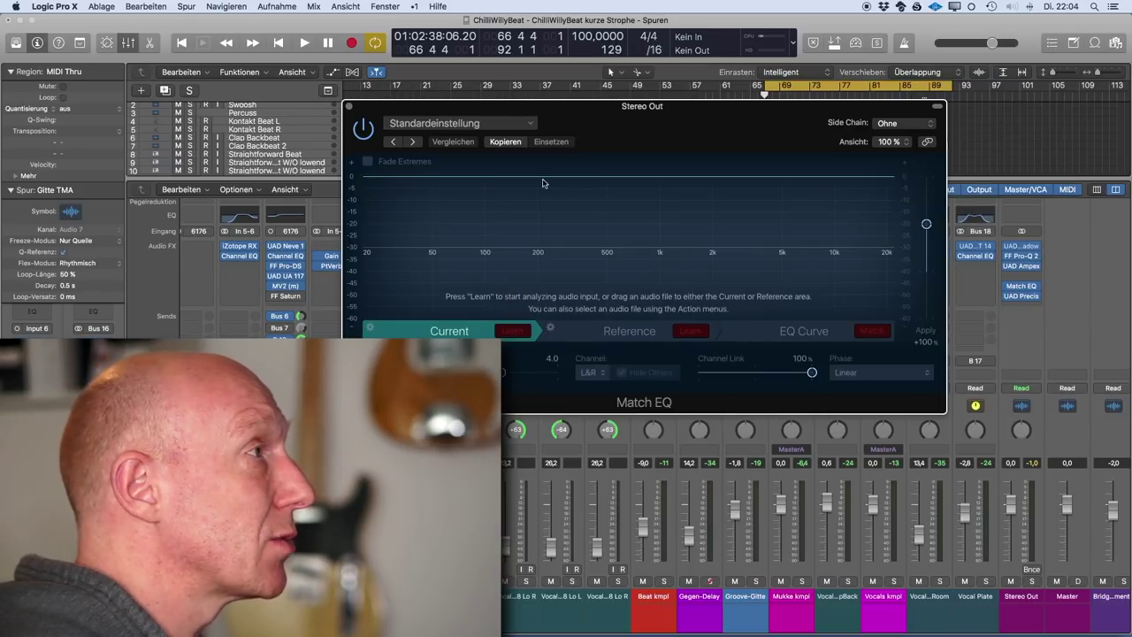
drag(516, 107, 575, 221)
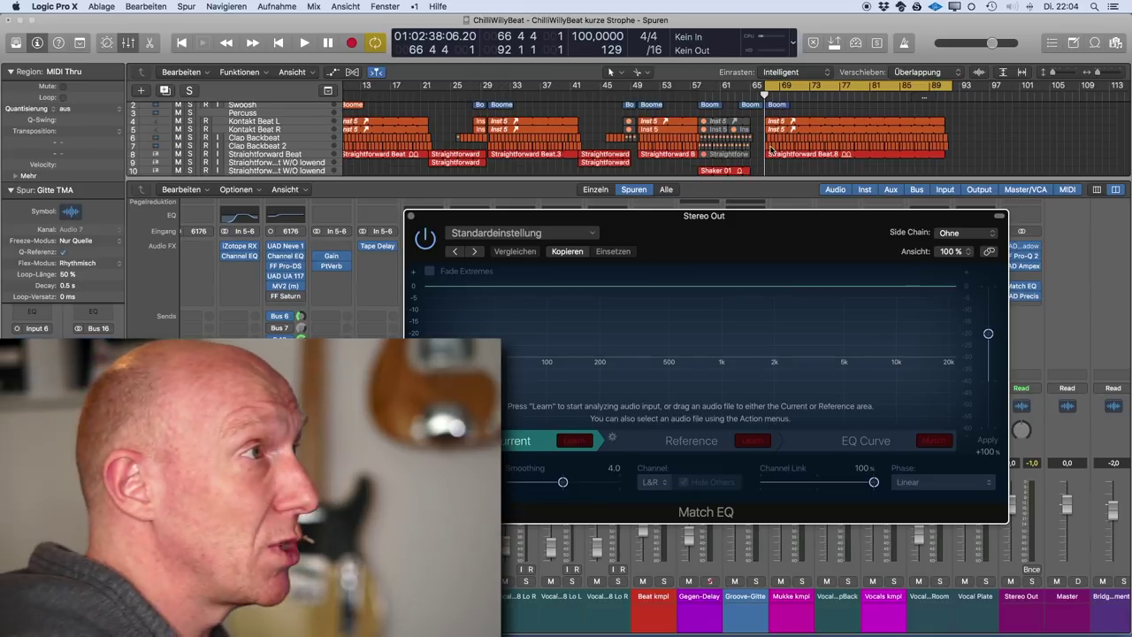
scroll(785, 146, up, 1)
drag(951, 88, 893, 88)
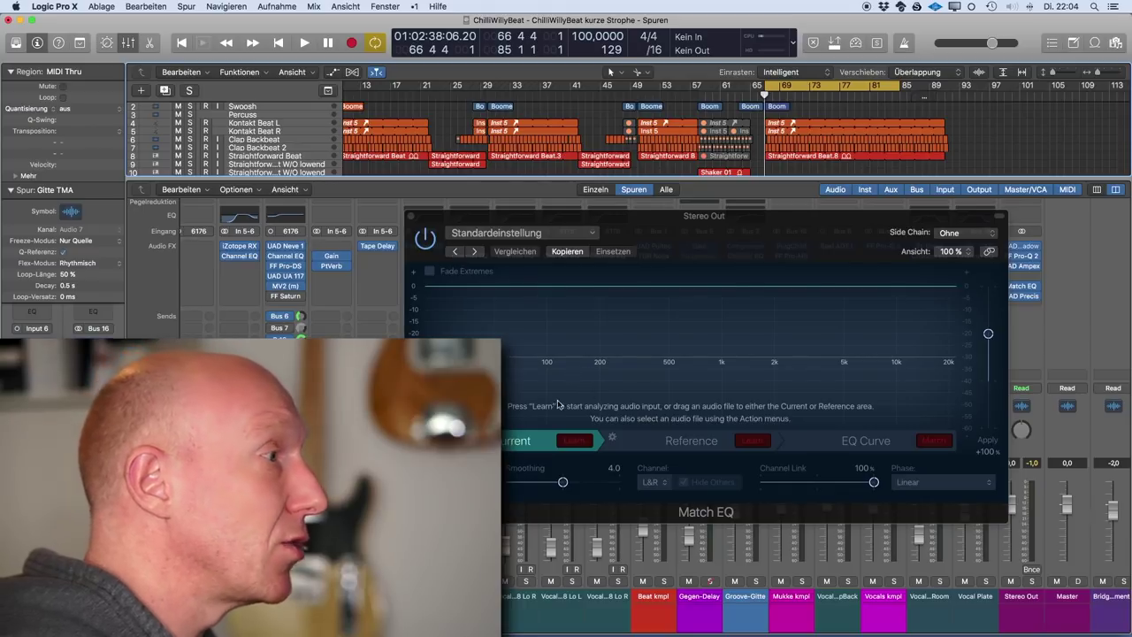
Step: Have Match EQ learn the Current spectrum of the Stereo Out while the cycle section plays back
drag(589, 220, 640, 180)
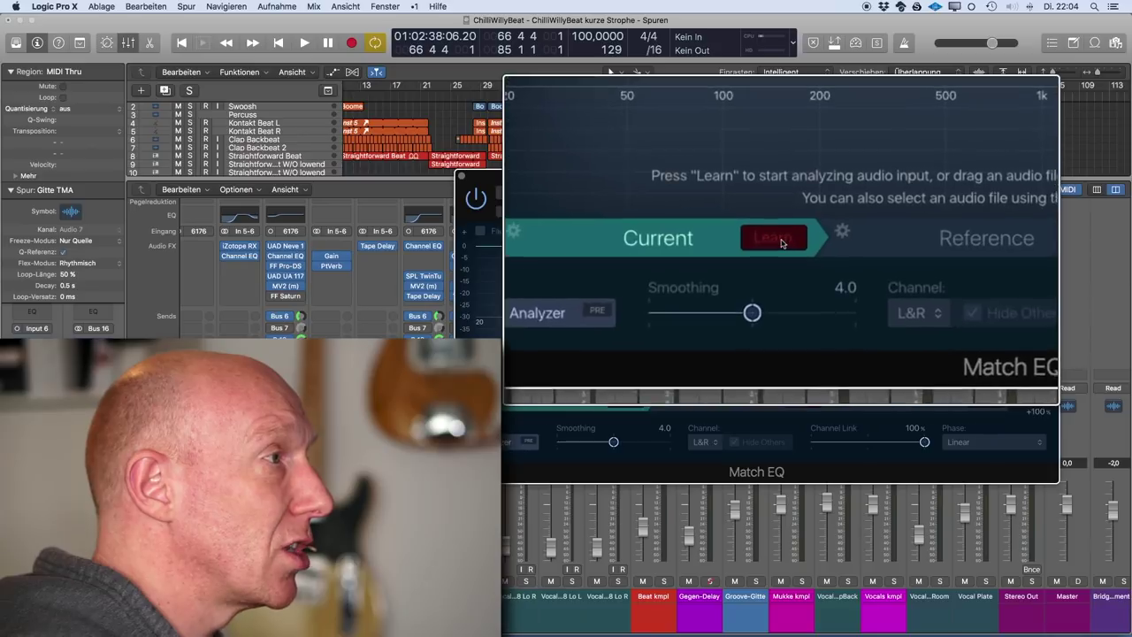
click(782, 244)
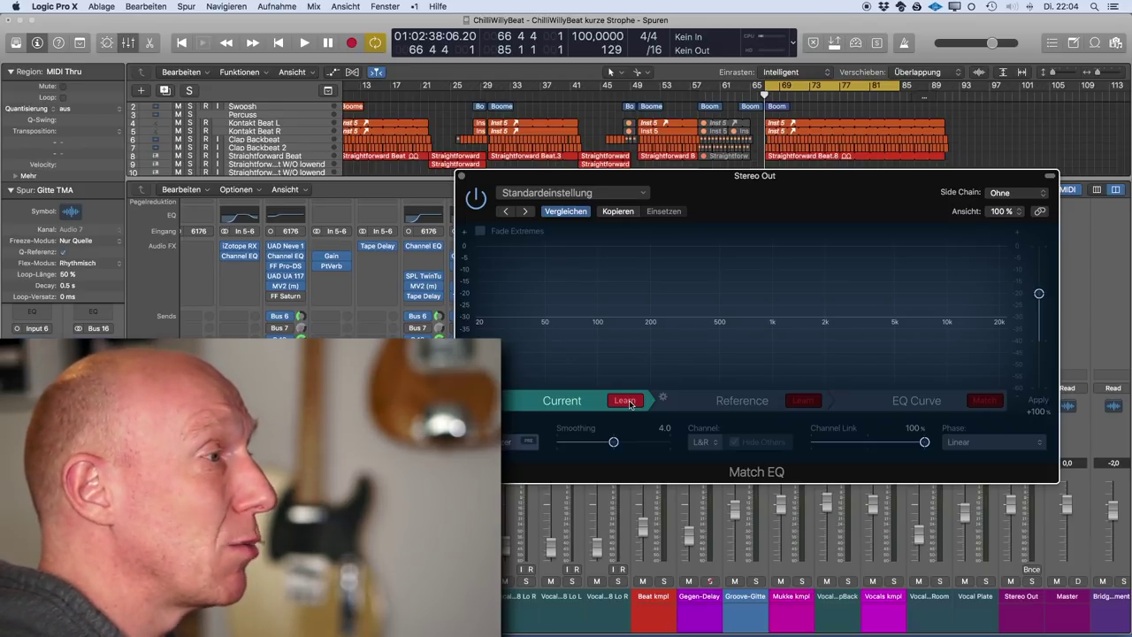
key(space)
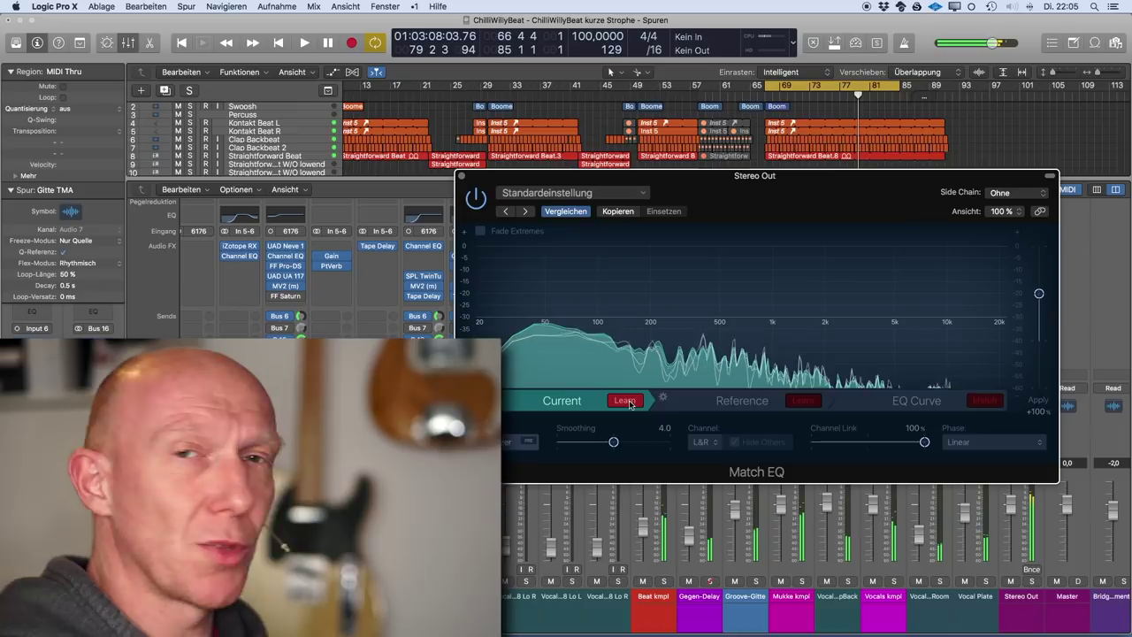
click(624, 400)
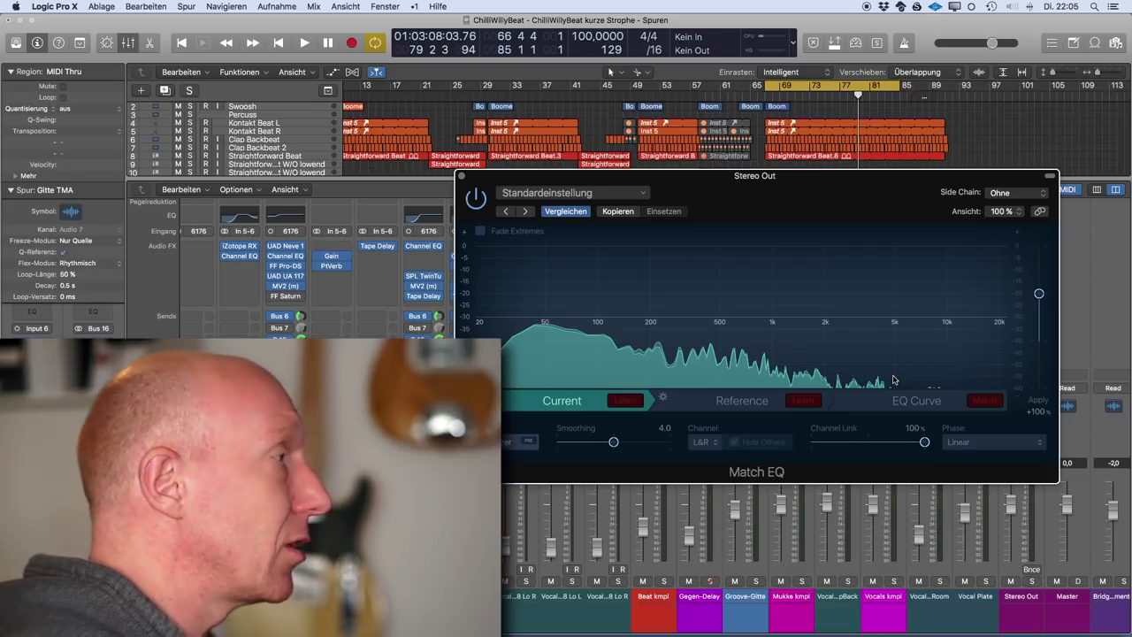
Step: Load Treasure.mp3 from the Referenz folder in Finder as the Match EQ reference
key(ctrl+Up)
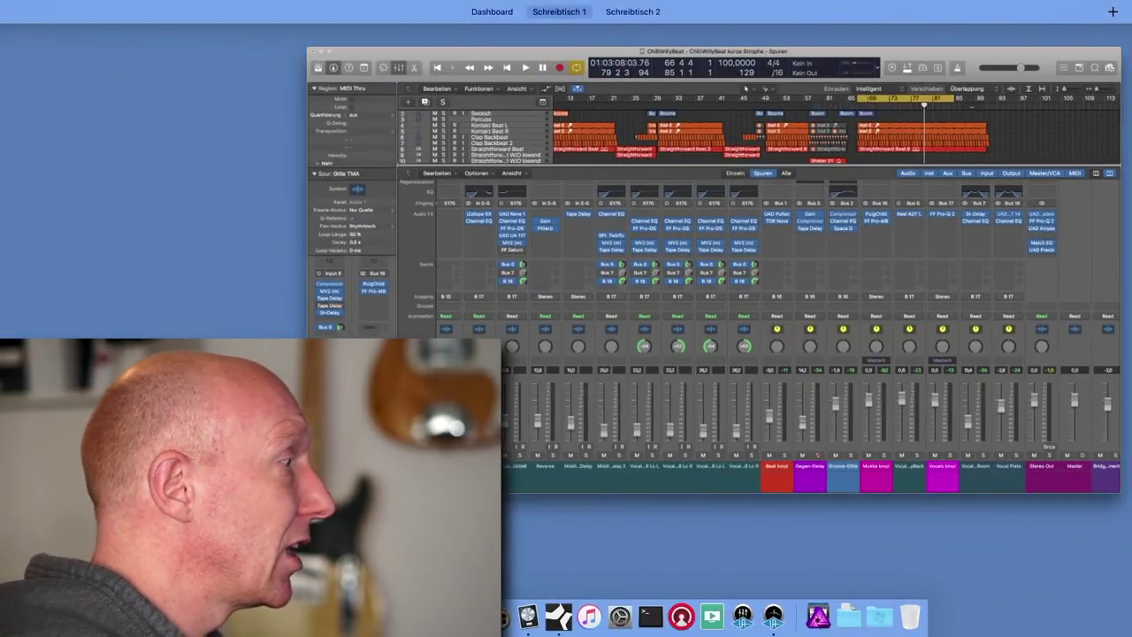
click(168, 416)
drag(369, 220, 575, 29)
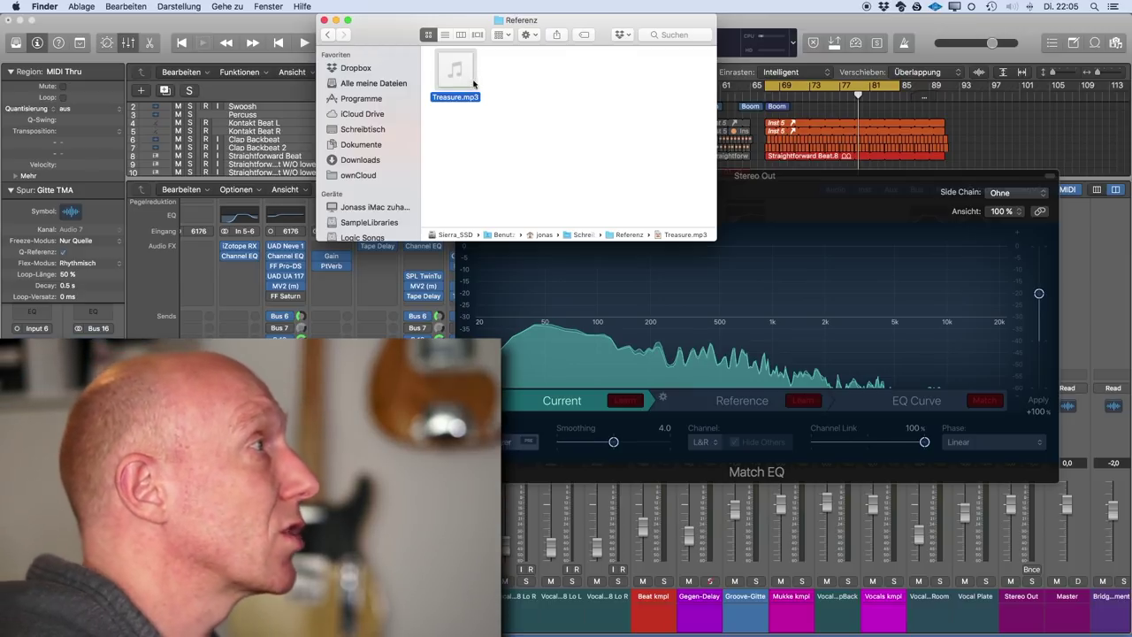
drag(471, 86, 764, 405)
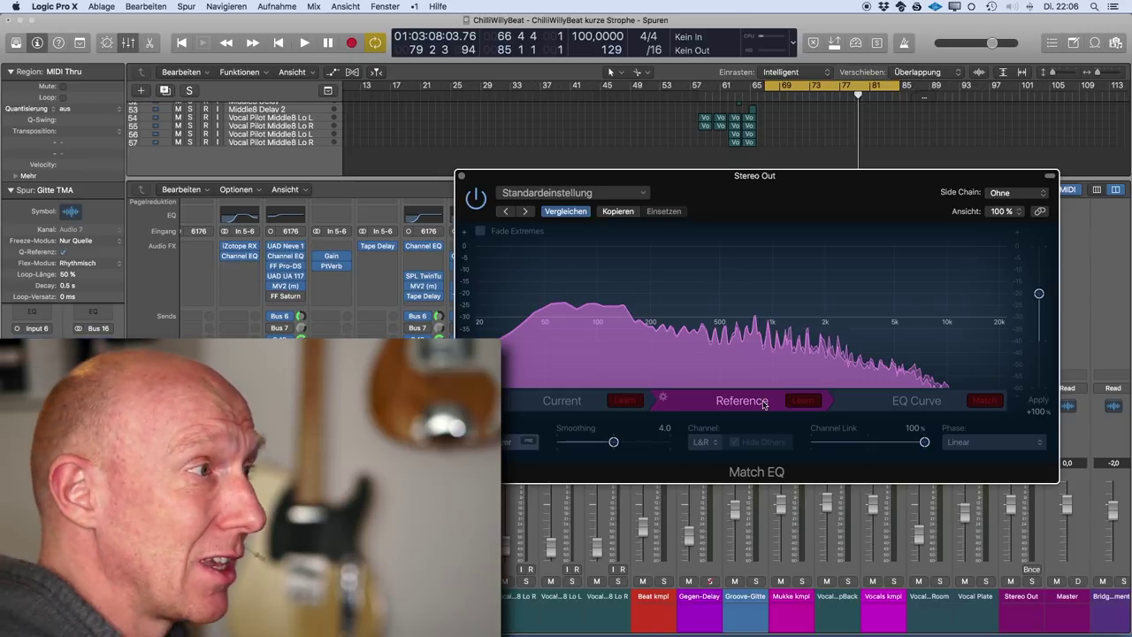
Step: Compare the Current and Reference spectra and generate the matching EQ curve
click(562, 402)
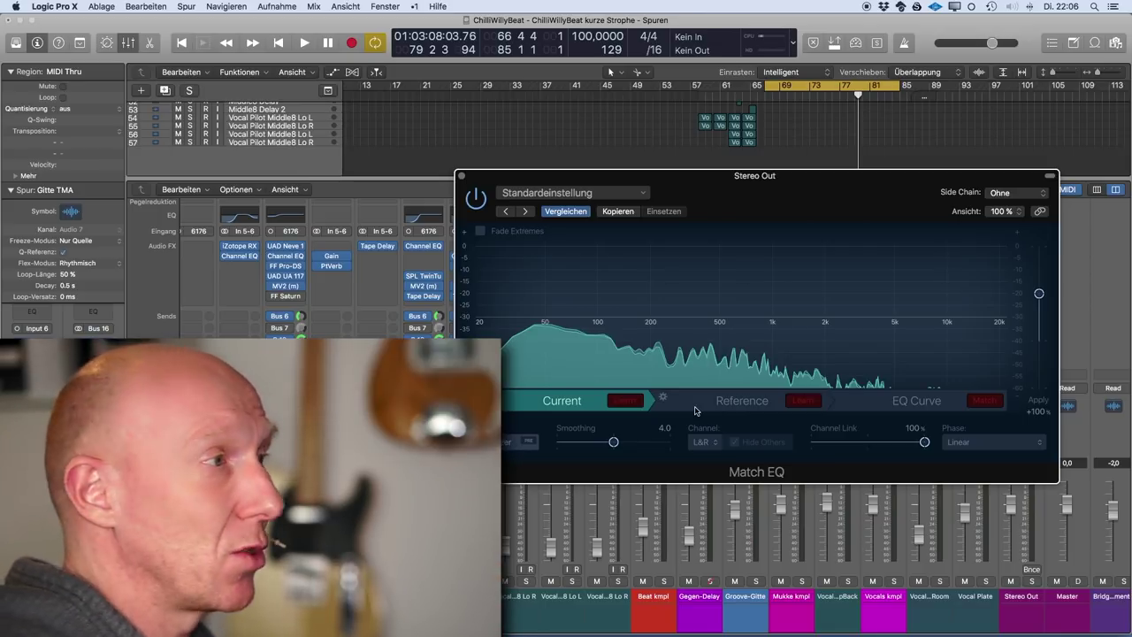
click(727, 405)
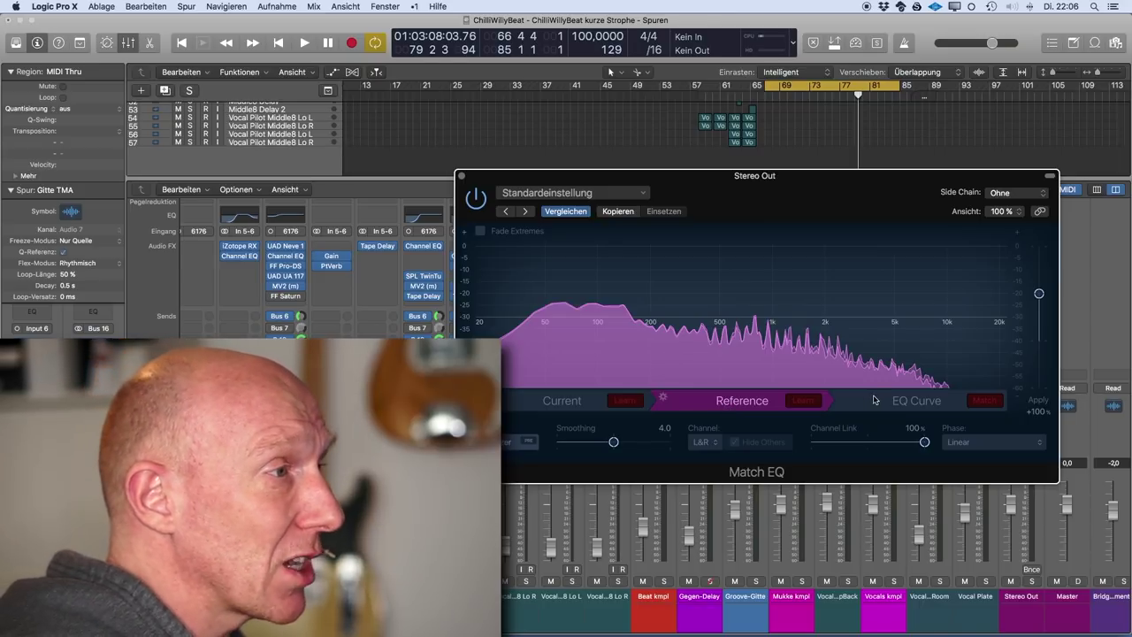
click(923, 403)
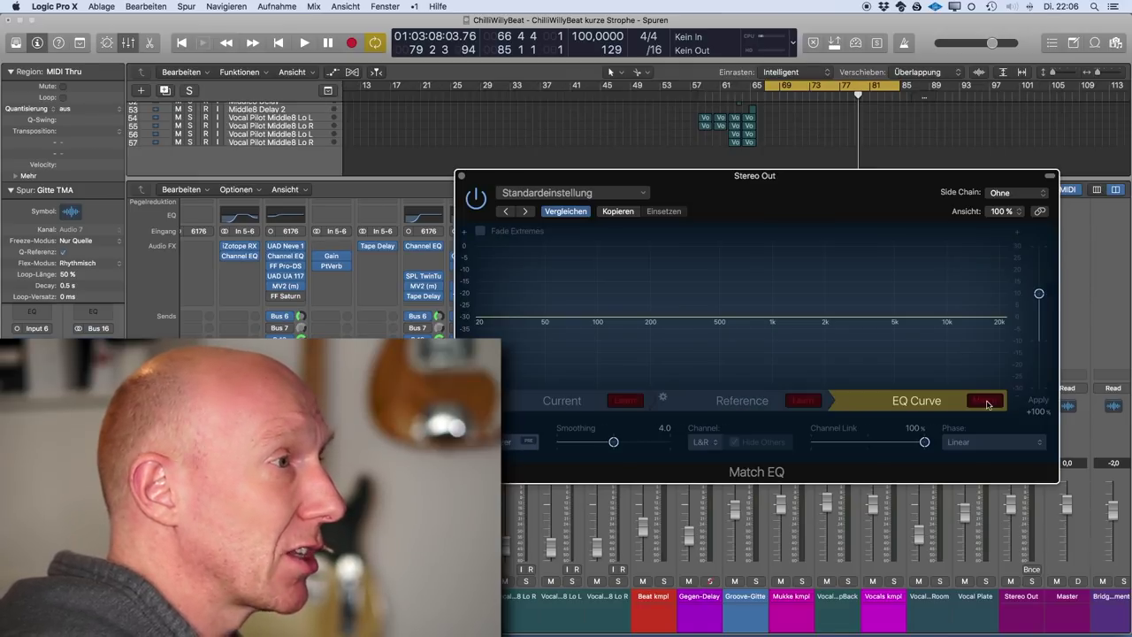
click(984, 401)
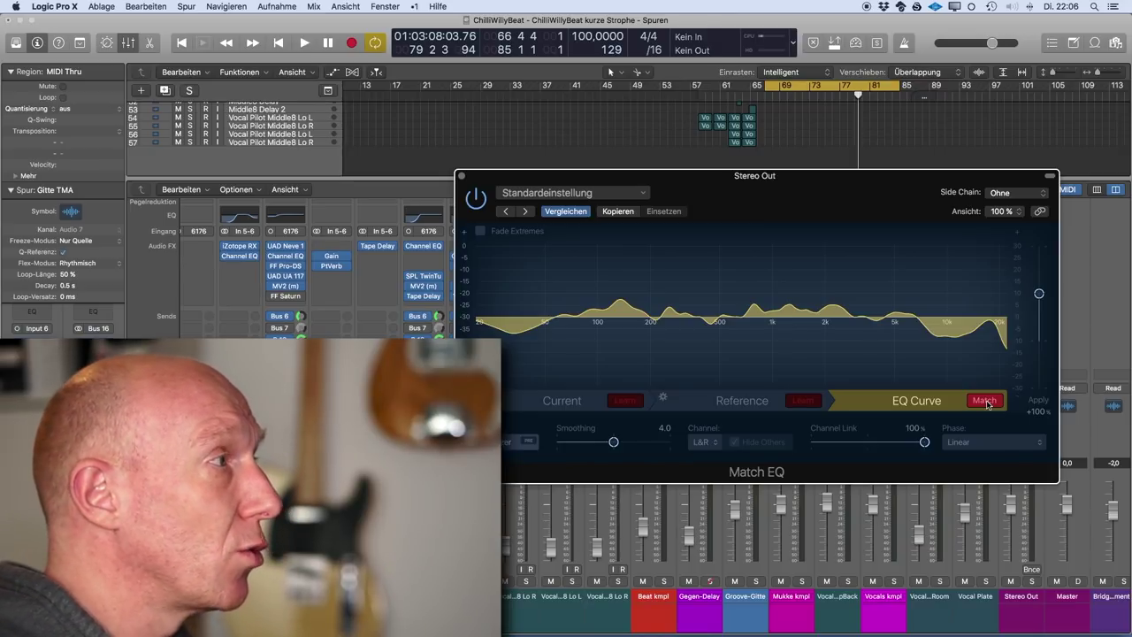
Step: Play the cycle section and compare the mix with the matched EQ curve off and on
key(space)
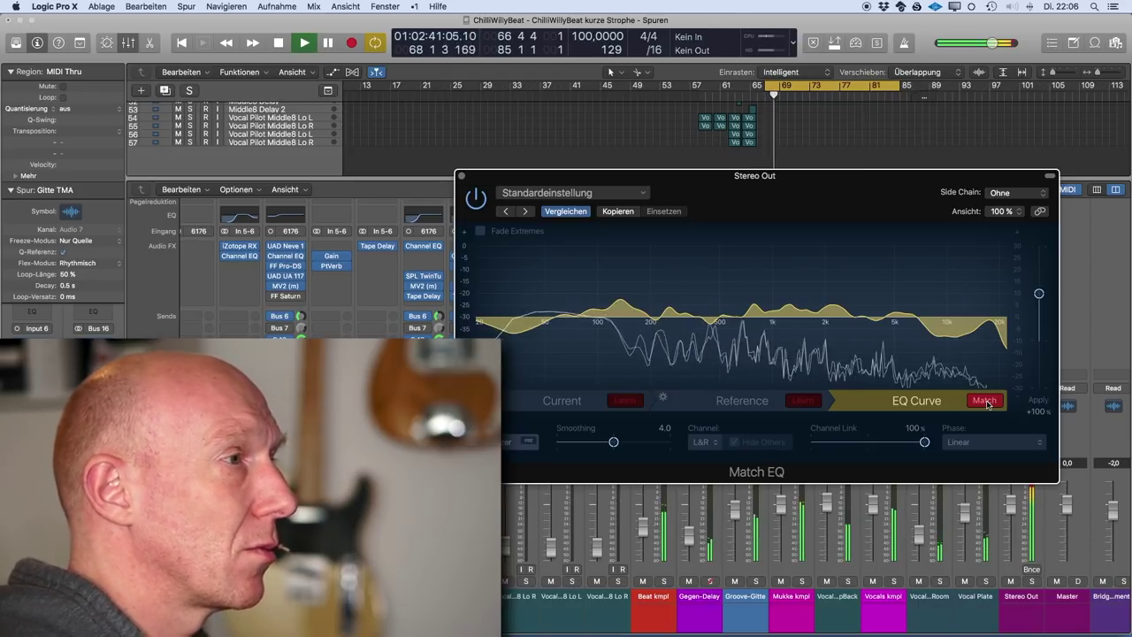
key(space)
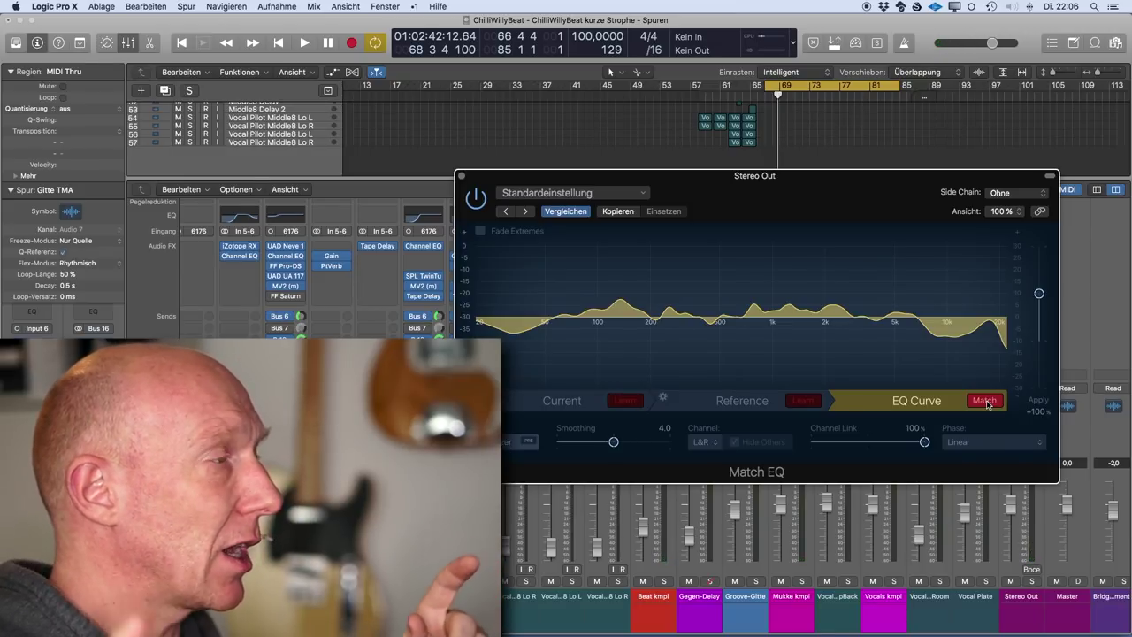
key(alt+super+8)
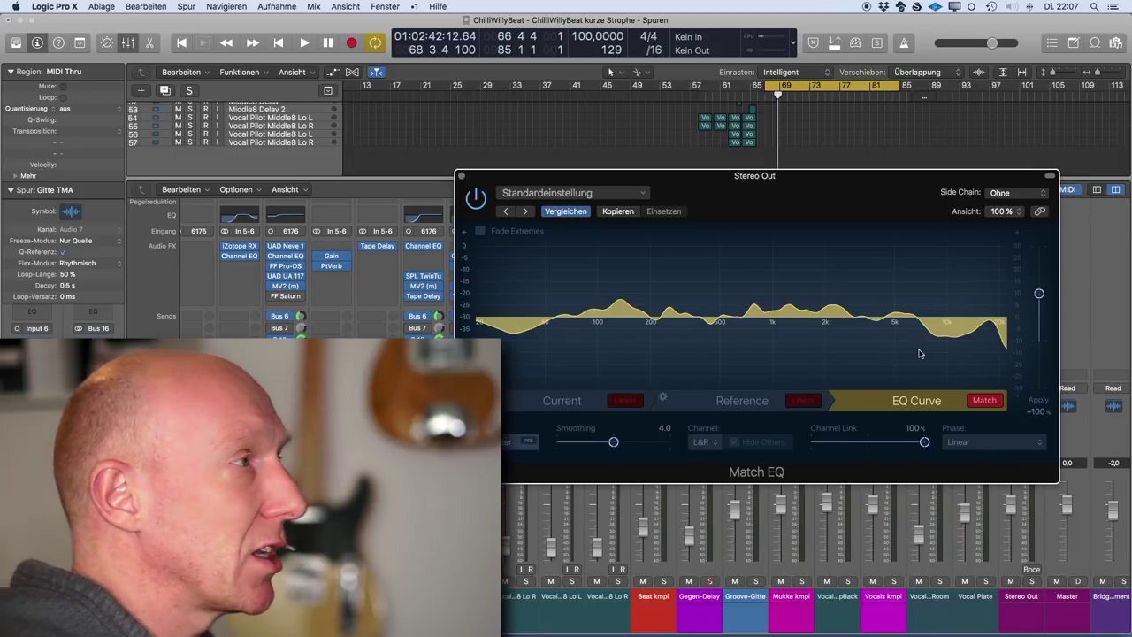
key(space)
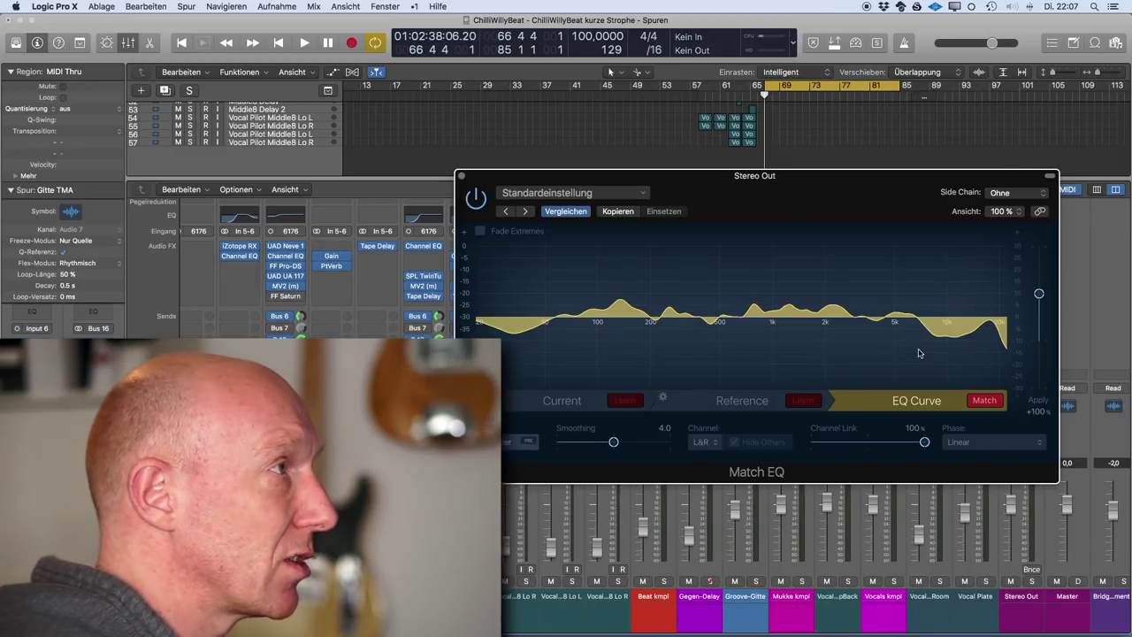
key(space)
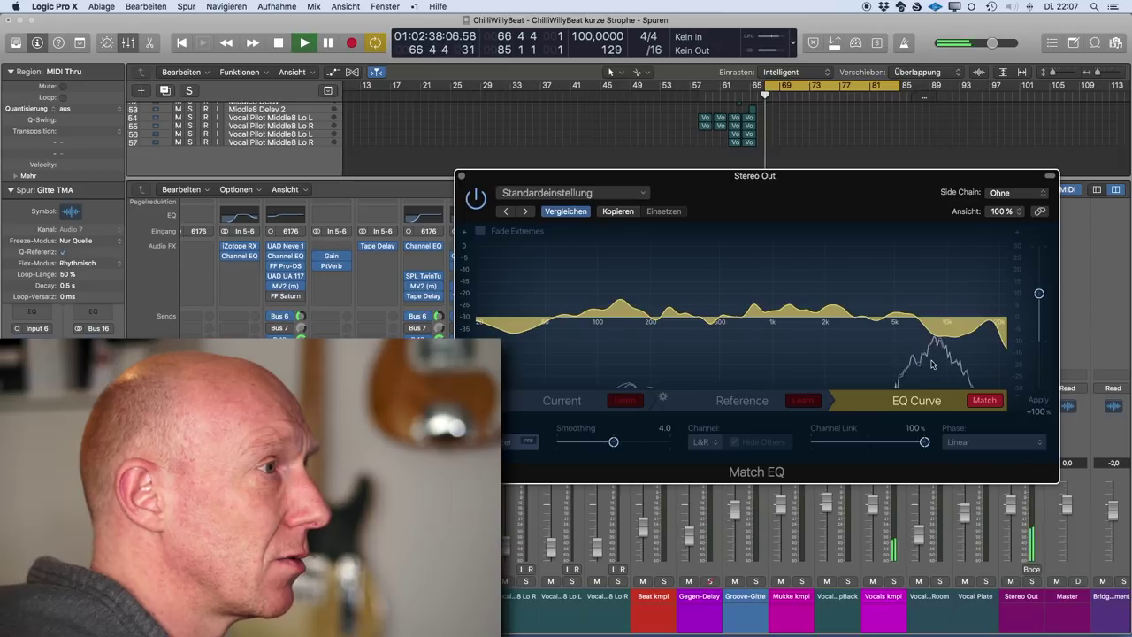
click(980, 402)
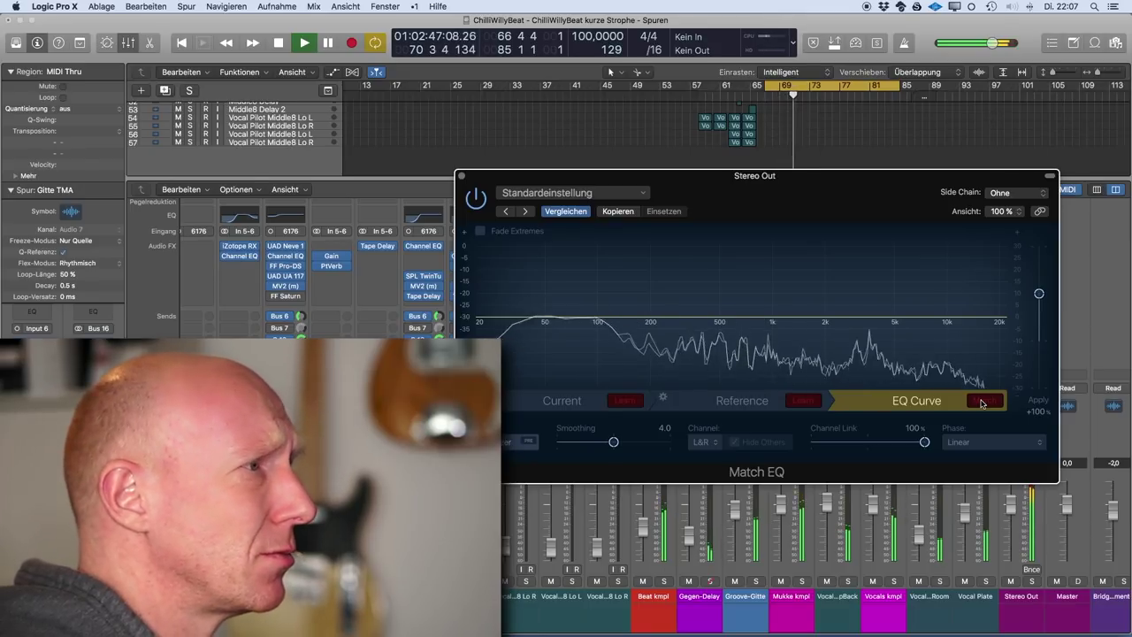
click(982, 403)
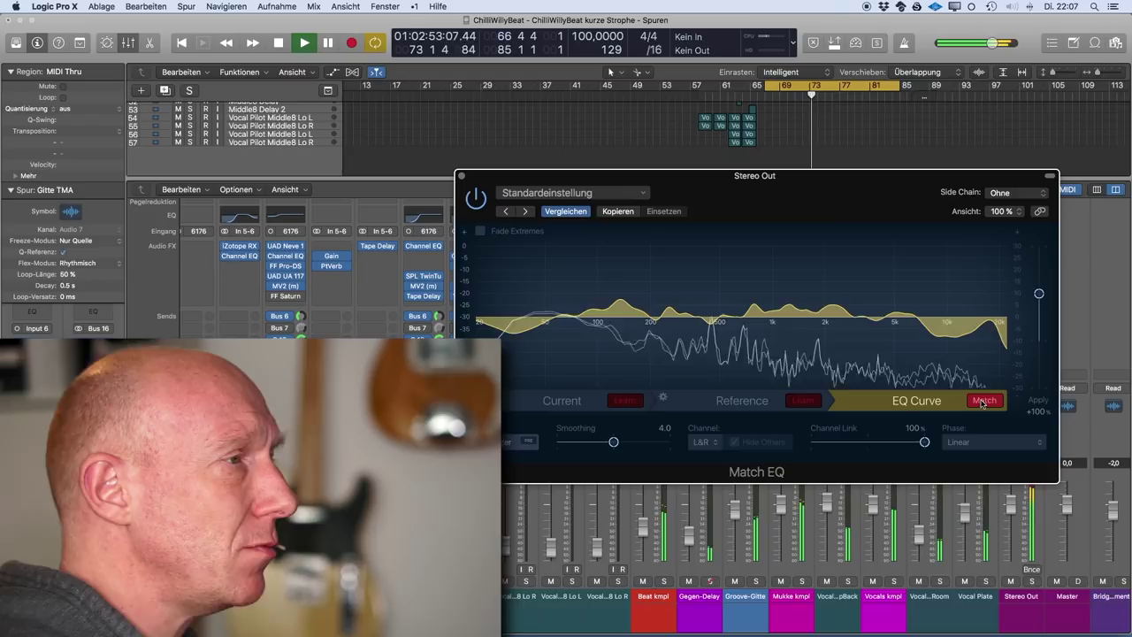
key(space)
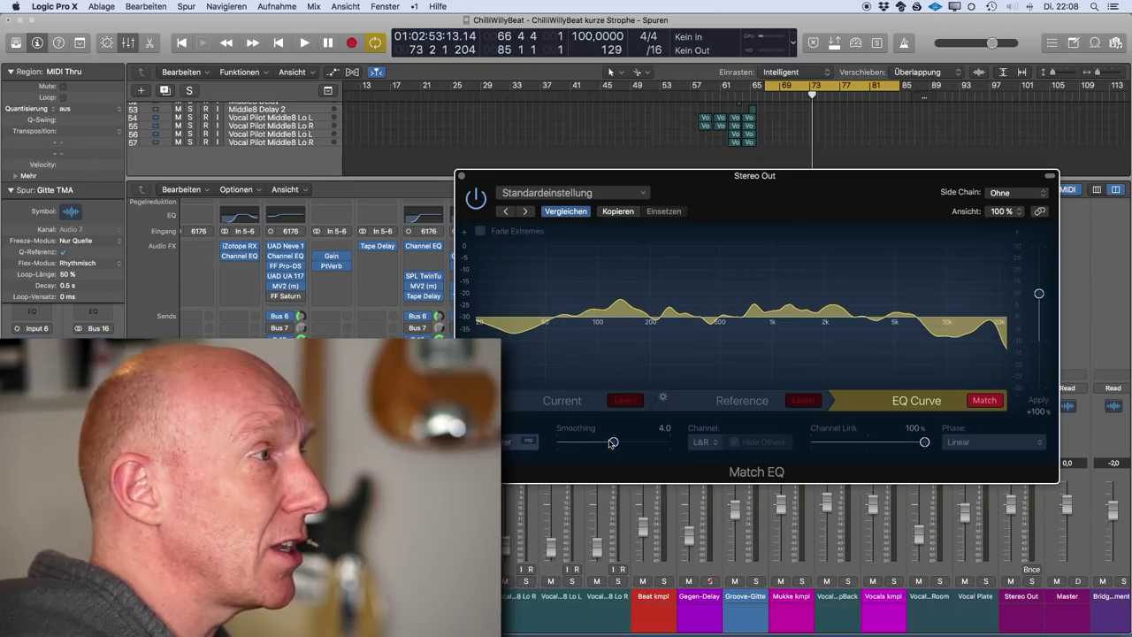
Step: Set the EQ curve's smoothing to 9.0 and lower the Apply amount to +50% while listening to the cycle section
drag(615, 443, 642, 446)
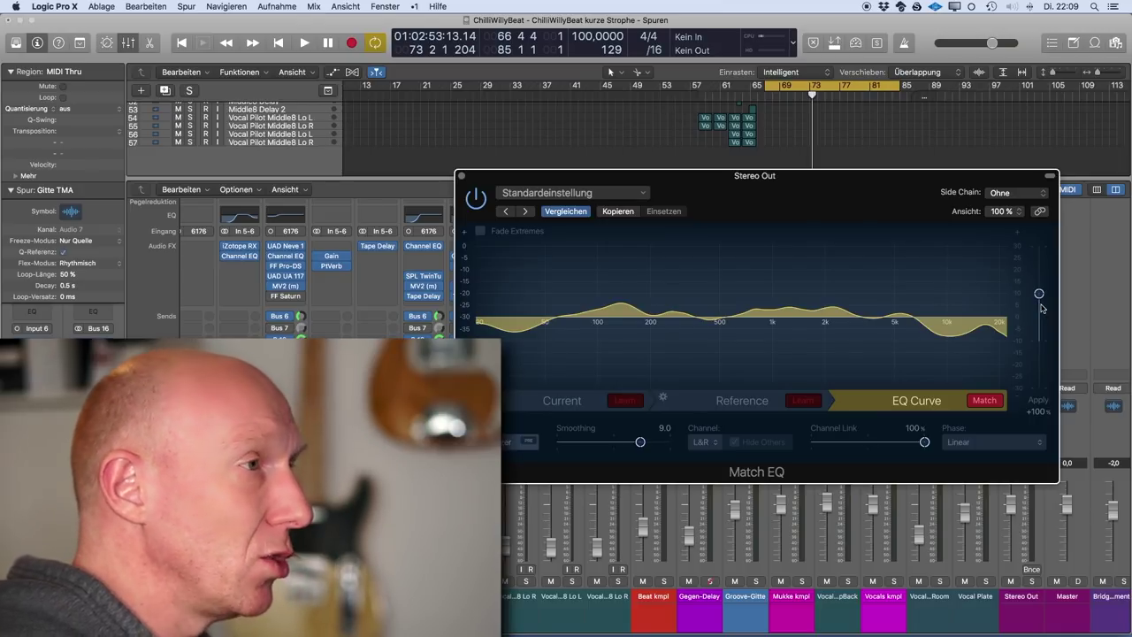
key(space)
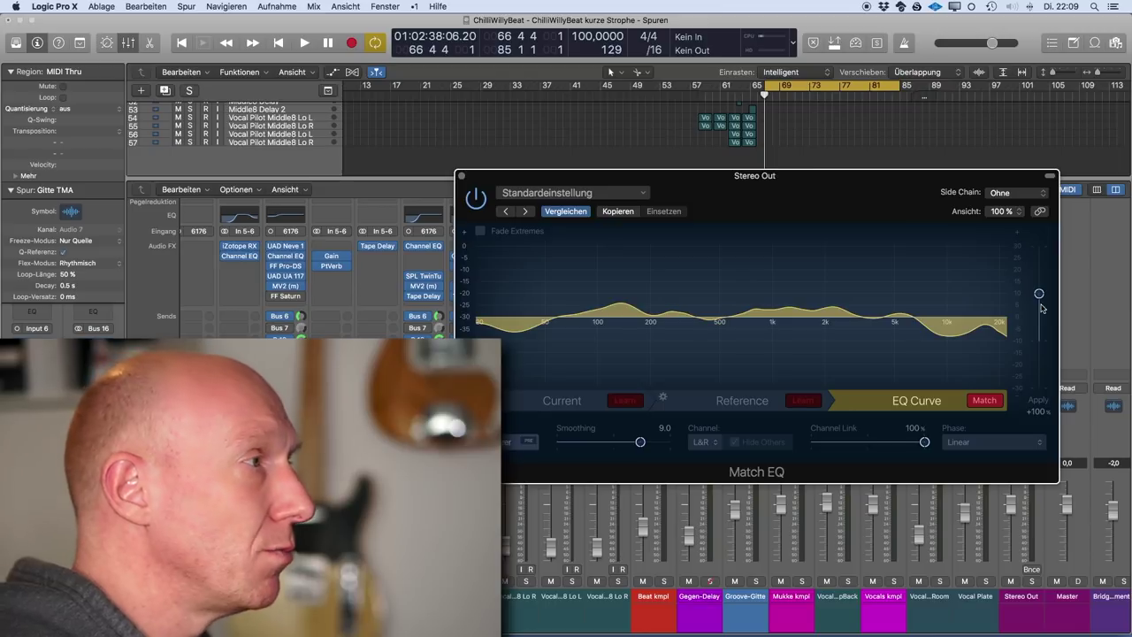
drag(1040, 295, 1043, 316)
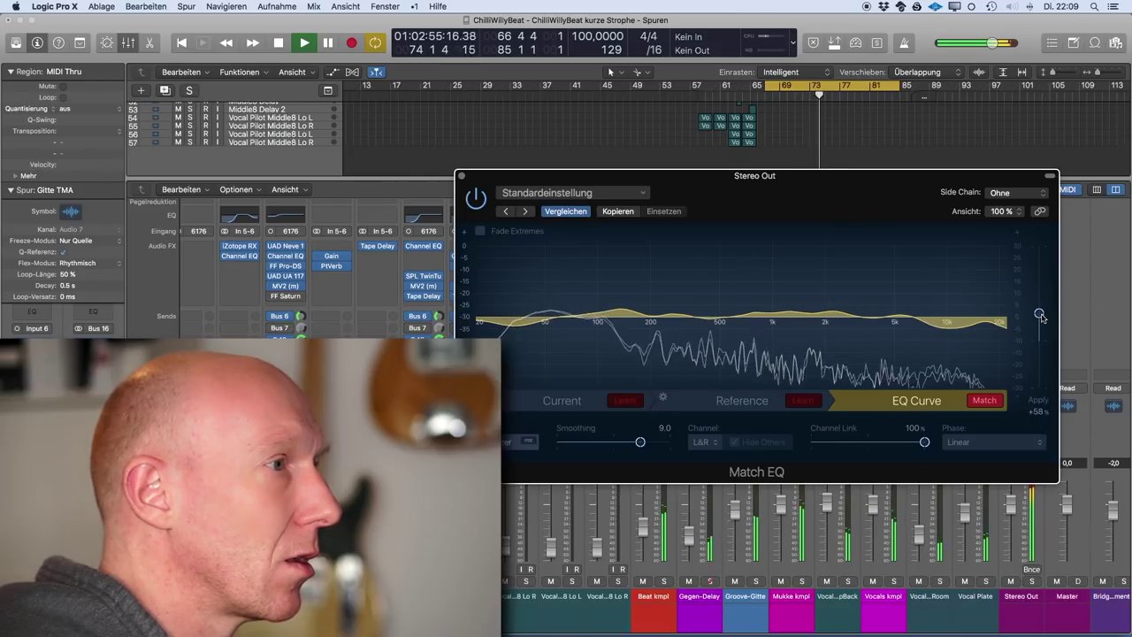
click(987, 401)
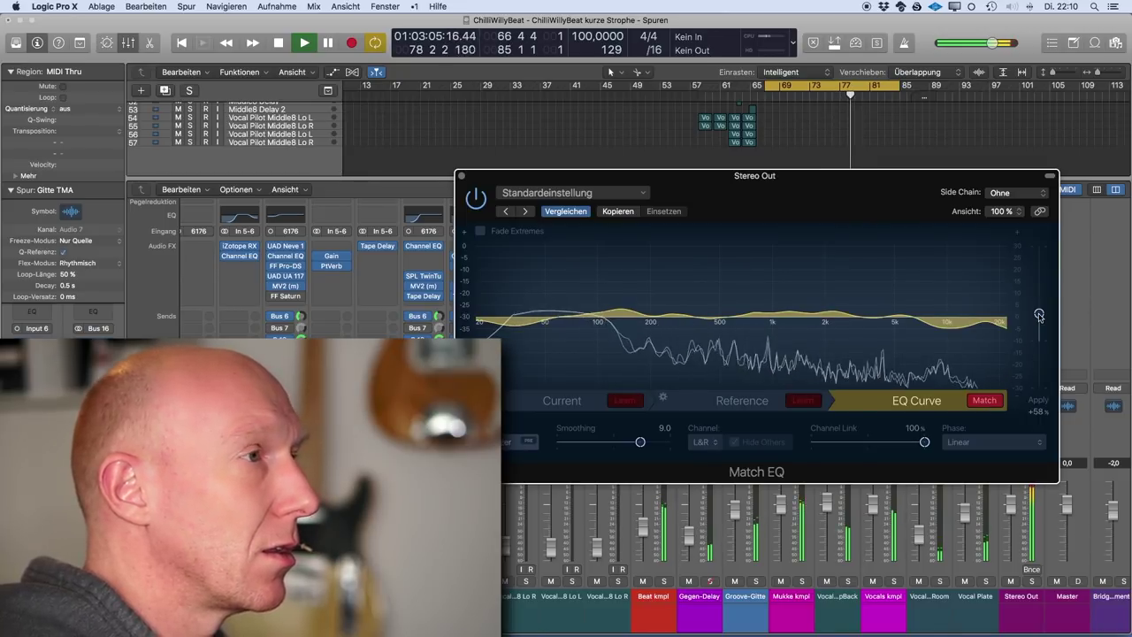
drag(1039, 313, 1040, 318)
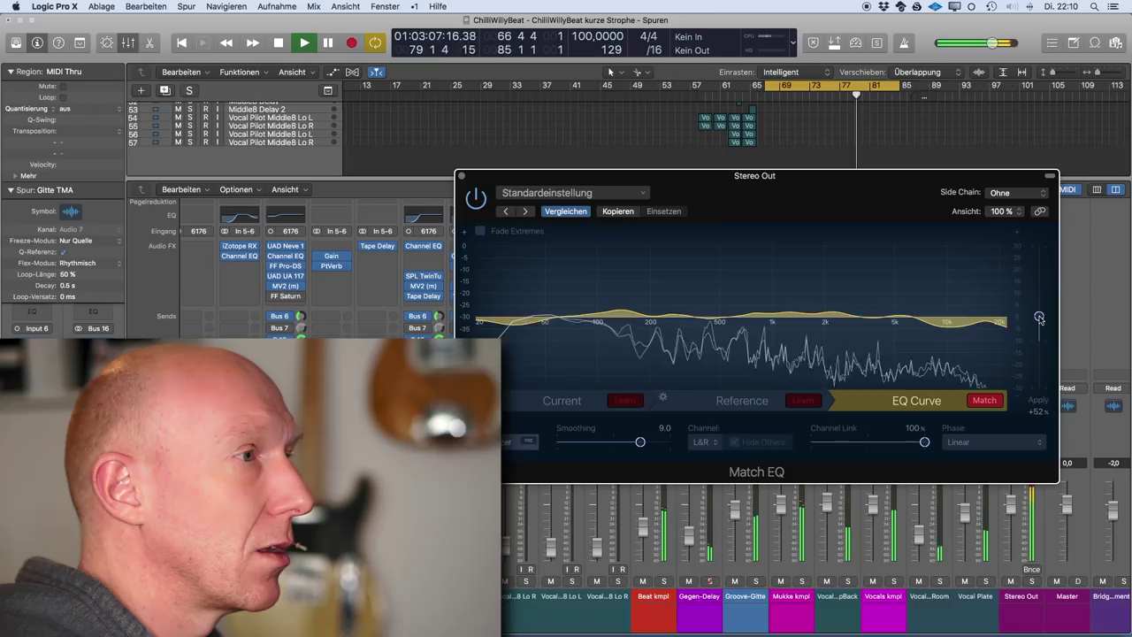
key(space)
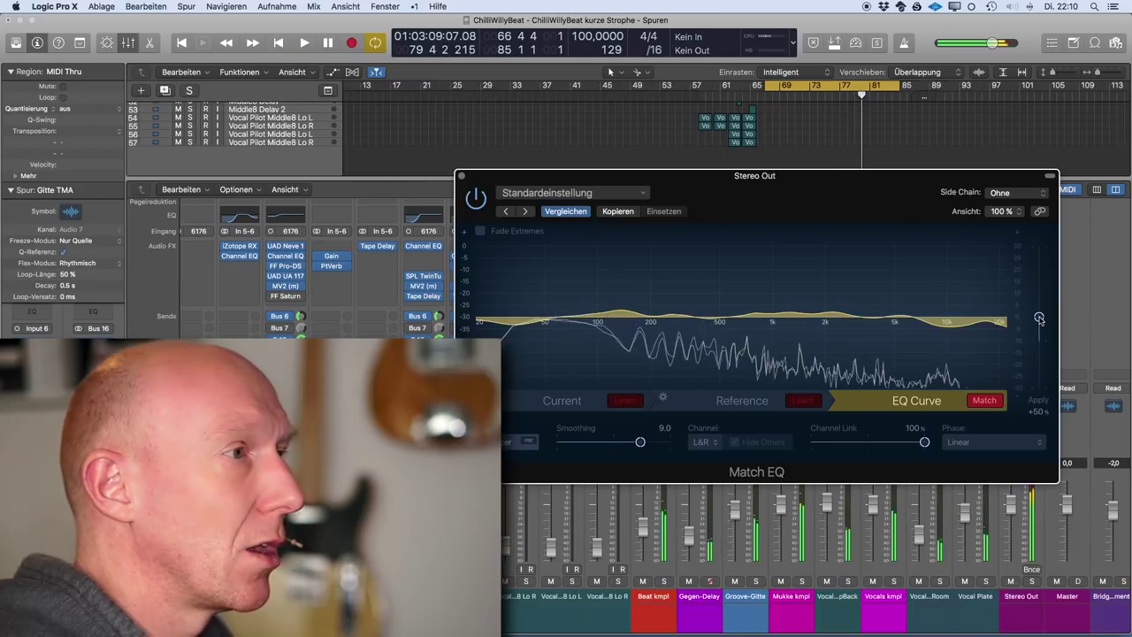